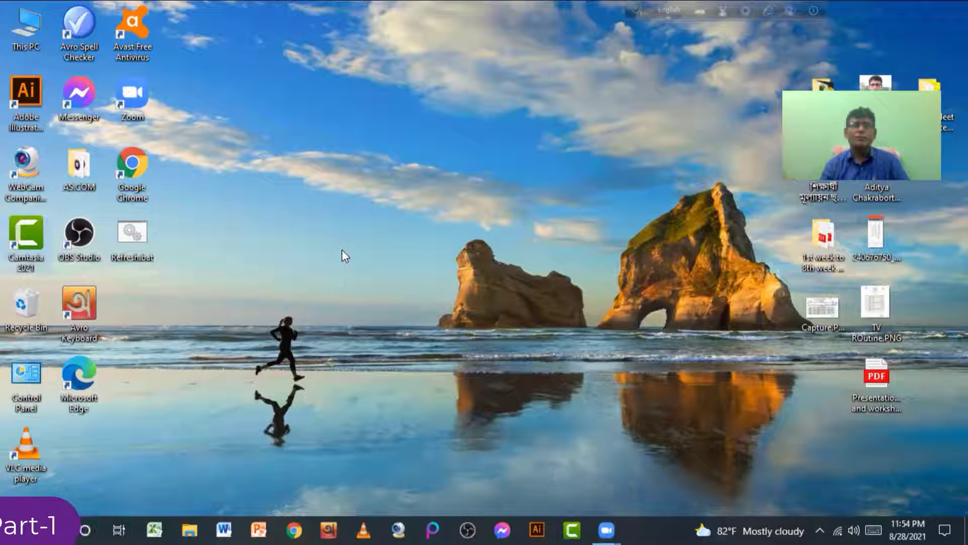
# - Open Google Chrome and search the web for "camtasia2021"
pyautogui.doubleClick(131, 171)
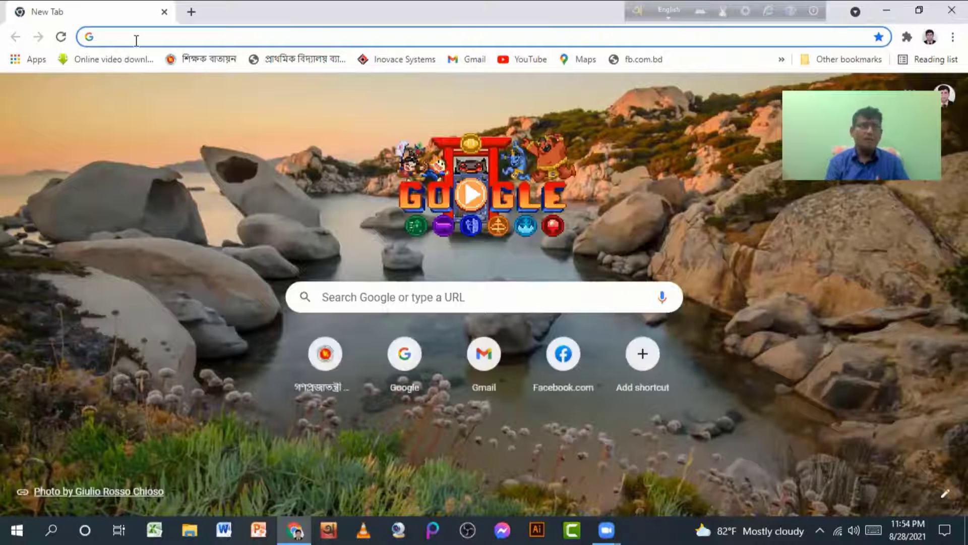
pyautogui.write('camtasia')
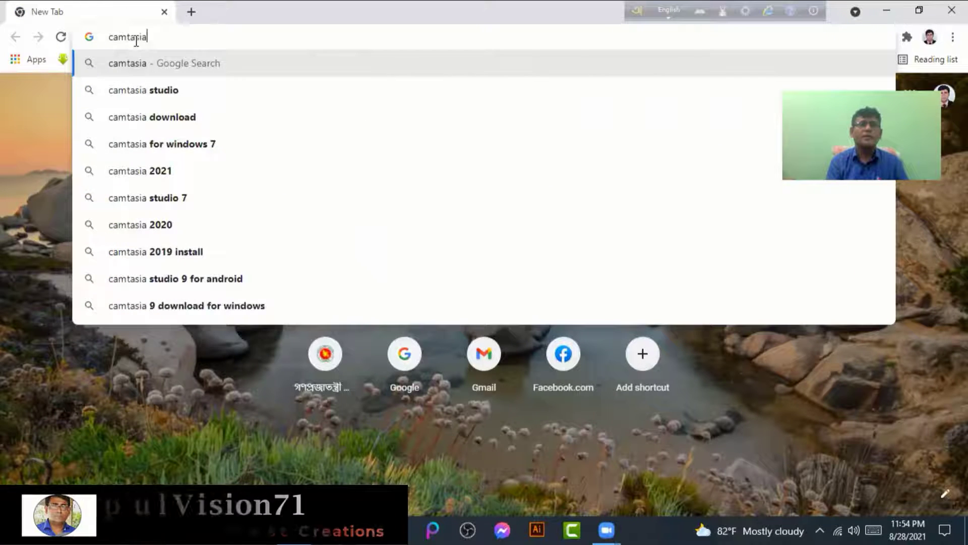
pyautogui.write('2021')
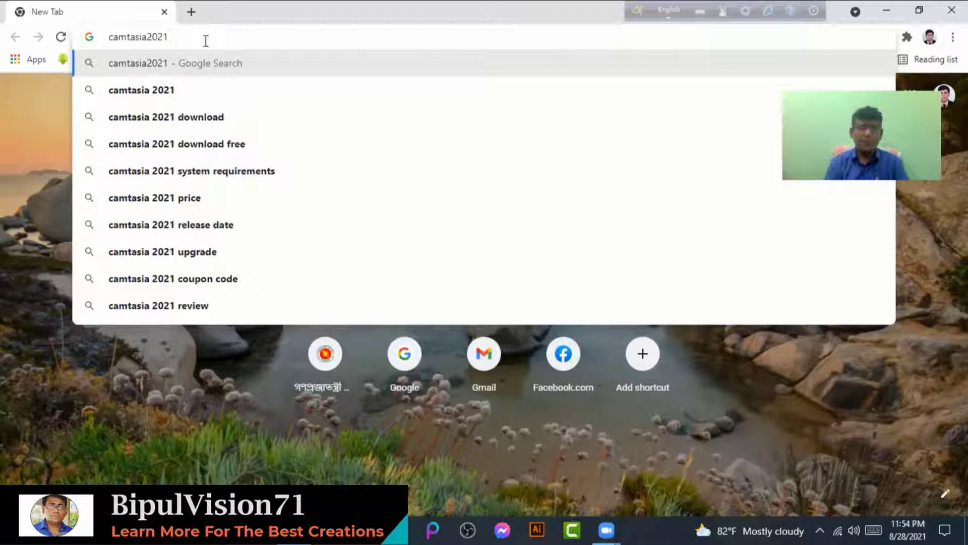
pyautogui.press('Return')
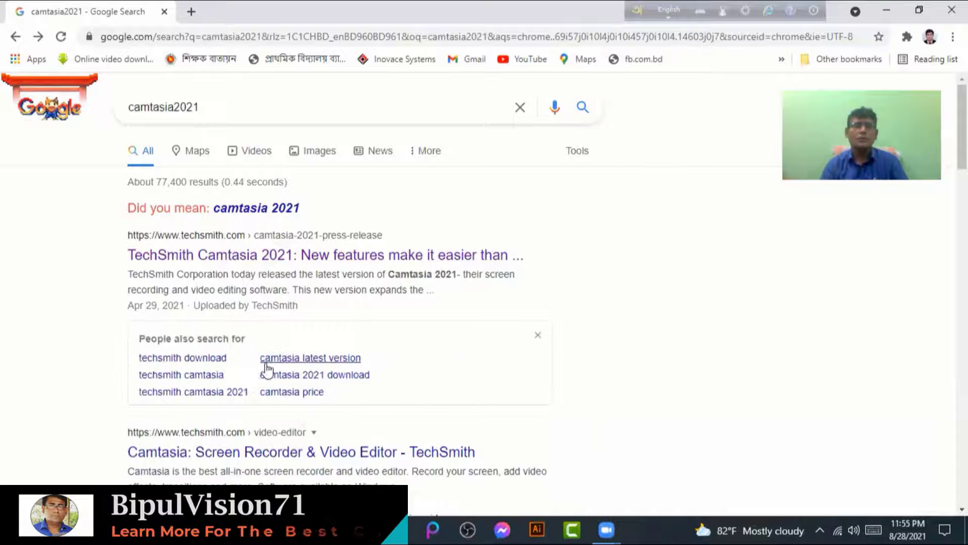
# - Open TechSmith's "Camtasia: Screen Recorder & Video Editor" page from the results and examine its free trial download section
pyautogui.scroll(-1, 335, 424)
pyautogui.scroll(-1, 348, 424)
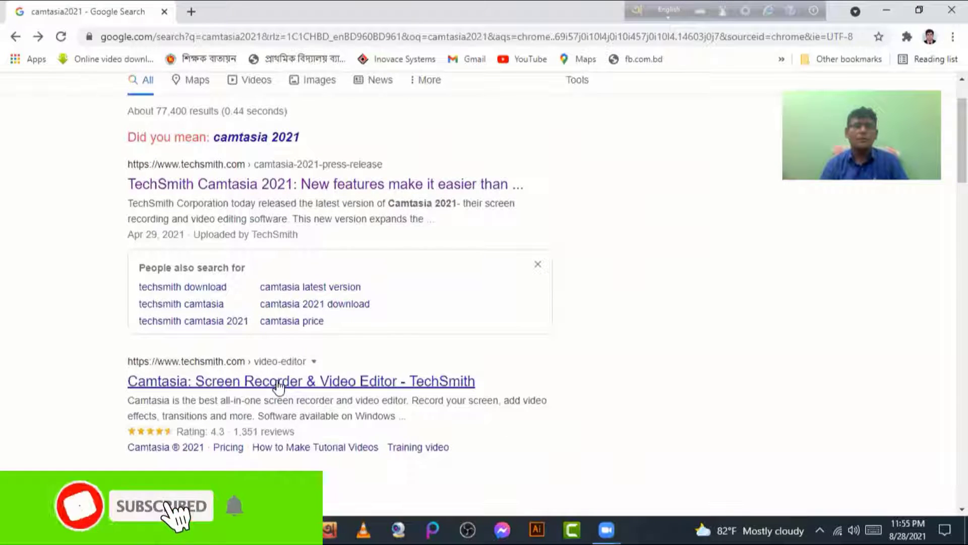
pyautogui.click(279, 383)
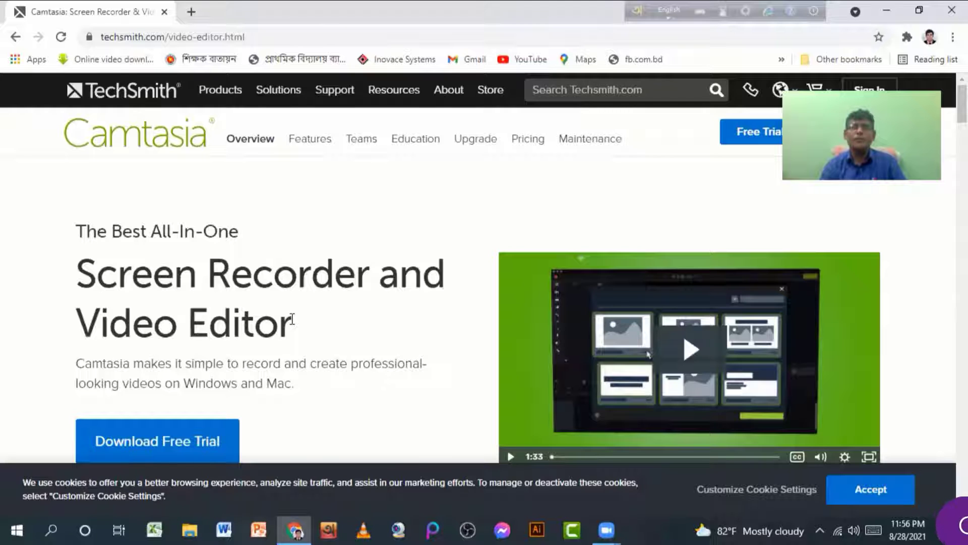
pyautogui.scroll(-3, 305, 334)
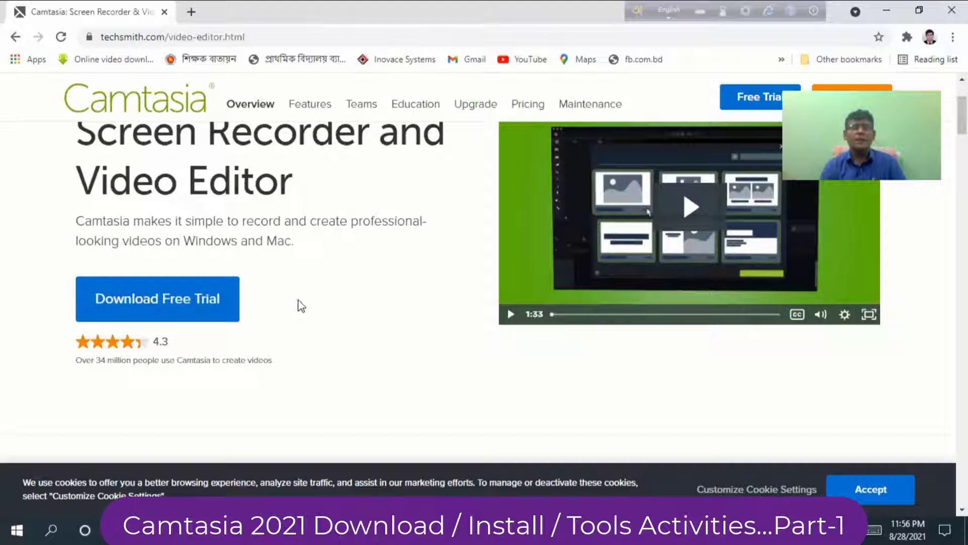
# - Switch to File Explorer and open the TechSmith_Camtasia_2021.0.1_Build_30582x64 folder on New Volume (E:)
pyautogui.click(877, 14)
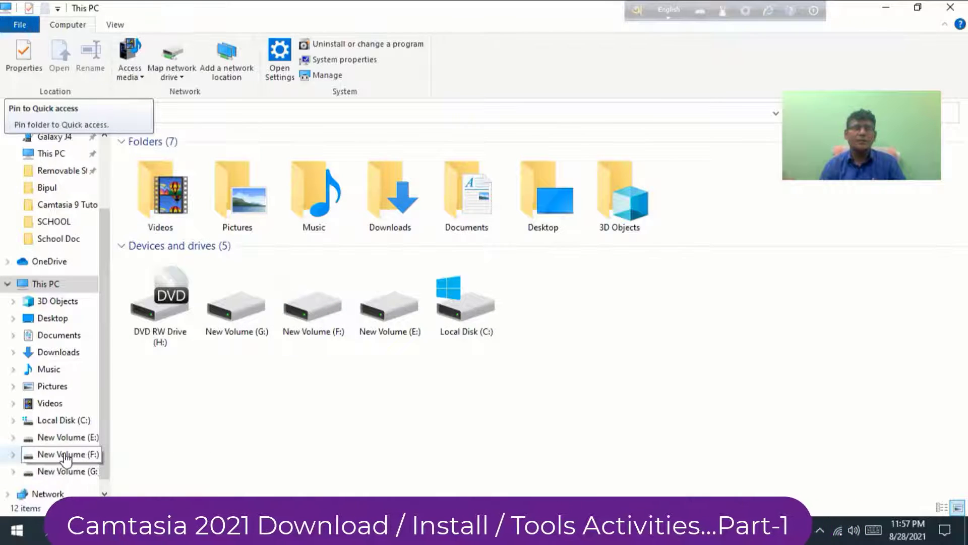
pyautogui.click(71, 439)
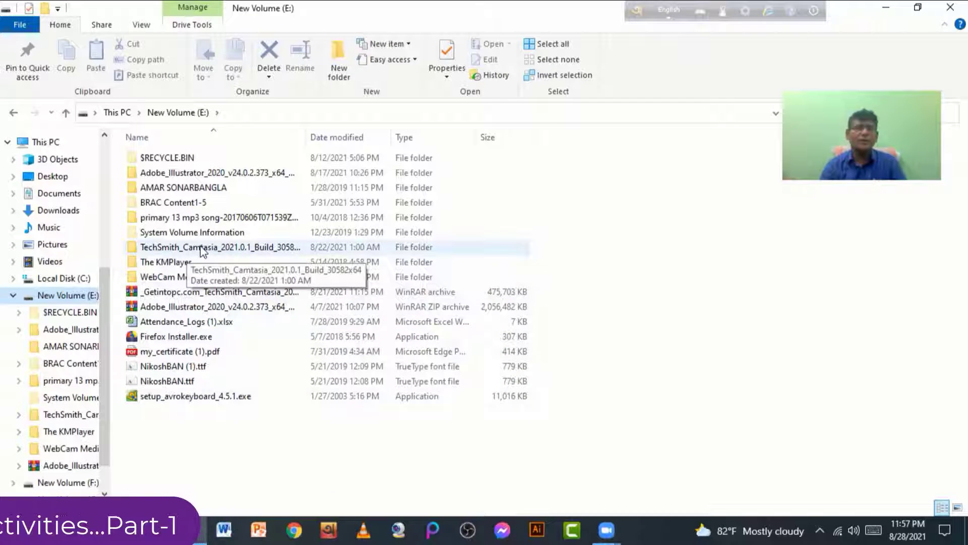
pyautogui.doubleClick(201, 247)
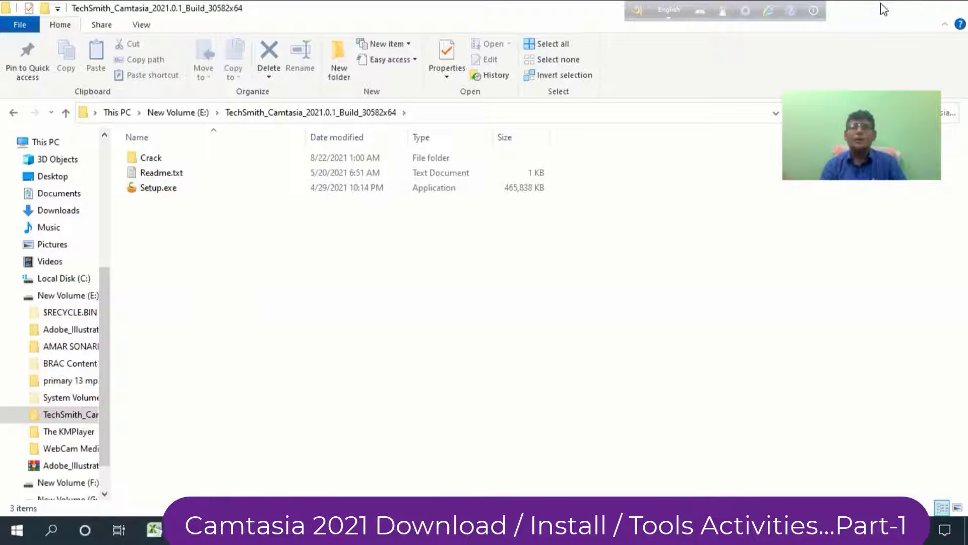
# - Move the Camtasia 2021 shortcut out of the icon grid into the open area of the desktop
pyautogui.click(883, 7)
pyautogui.moveTo(41, 245); pyautogui.dragTo(361, 113)
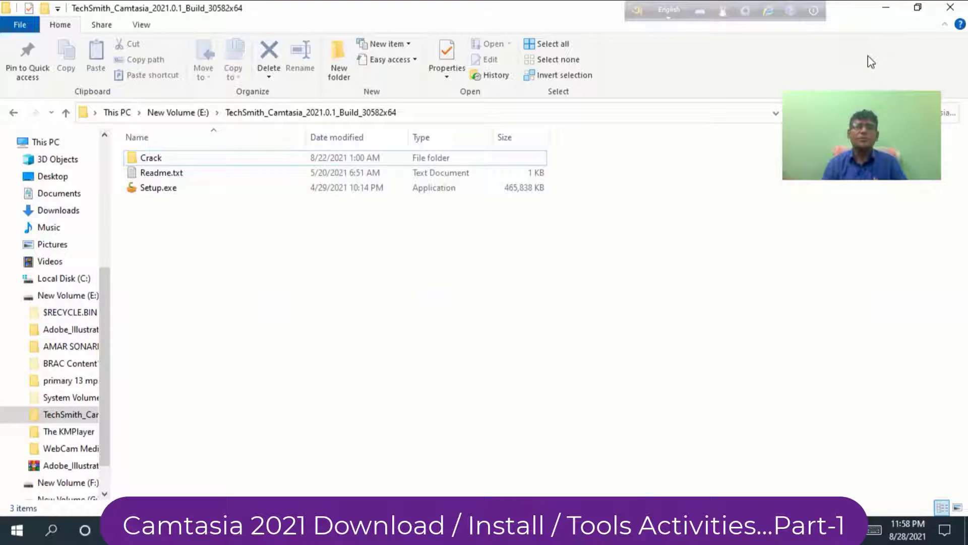
pyautogui.click(889, 10)
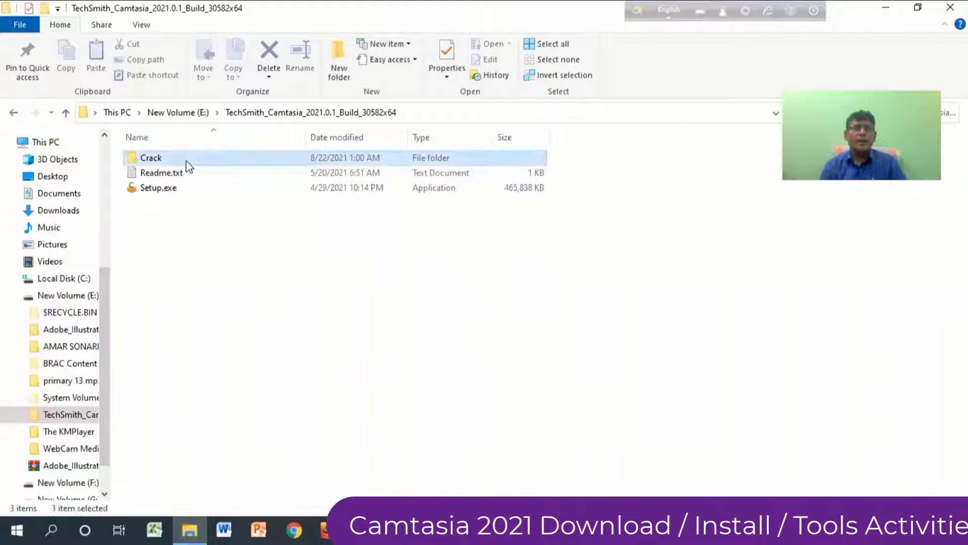
# - Copy the TechSmith folder and the three program files inside the Crack folder, and close the folder window
pyautogui.doubleClick(187, 161)
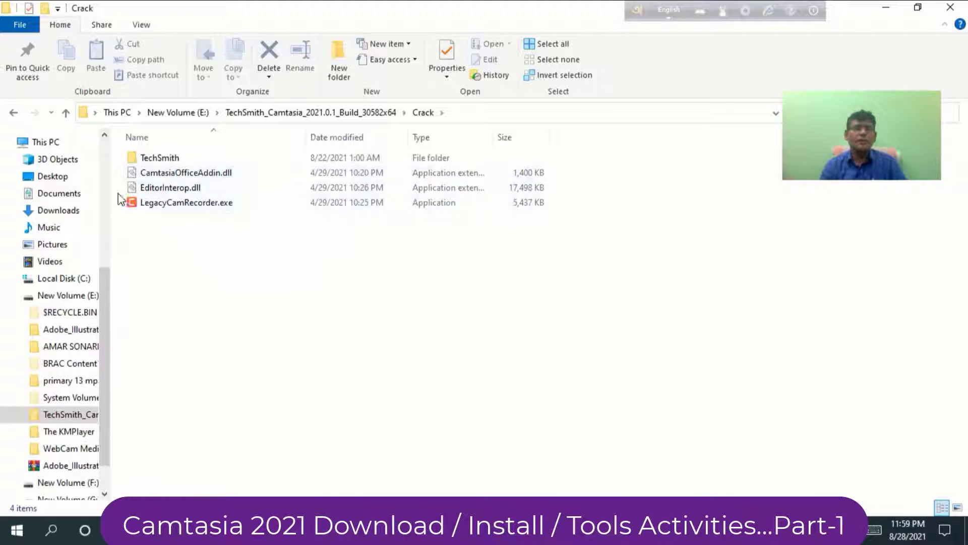
pyautogui.moveTo(119, 154); pyautogui.dragTo(180, 207)
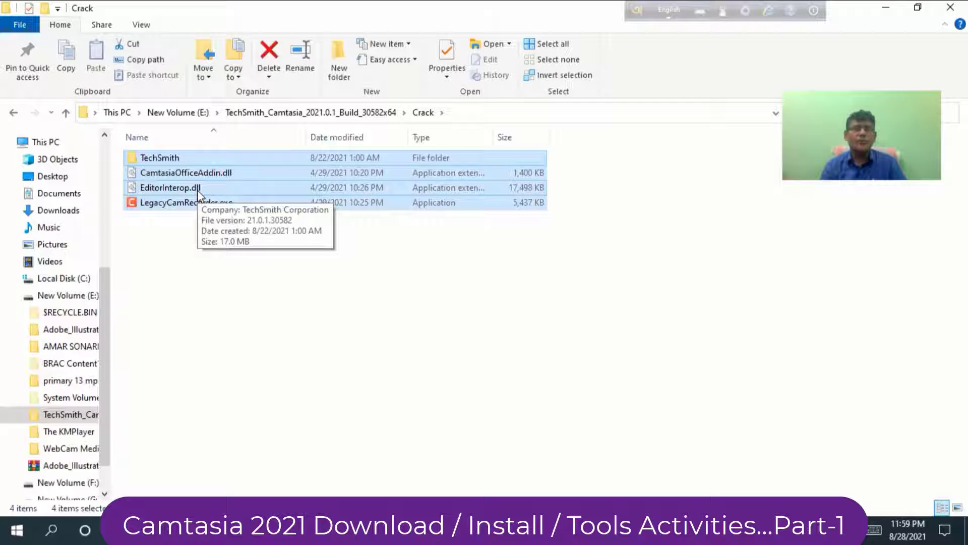
pyautogui.rightClick(198, 189)
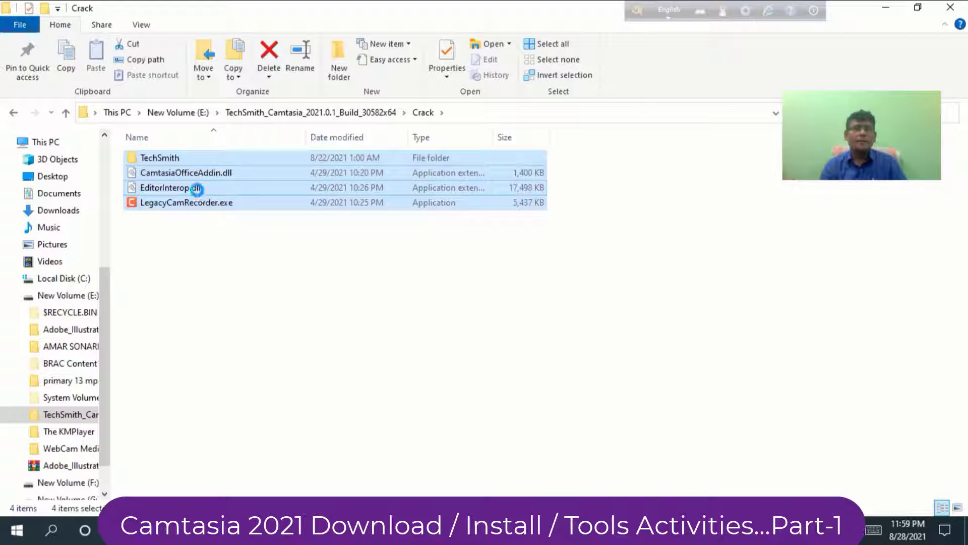
pyautogui.click(232, 353)
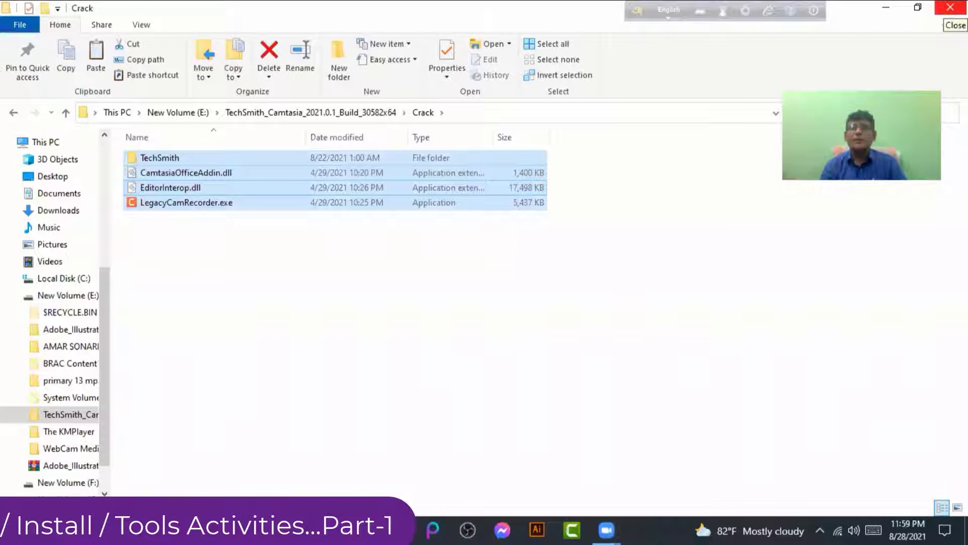
pyautogui.click(950, 7)
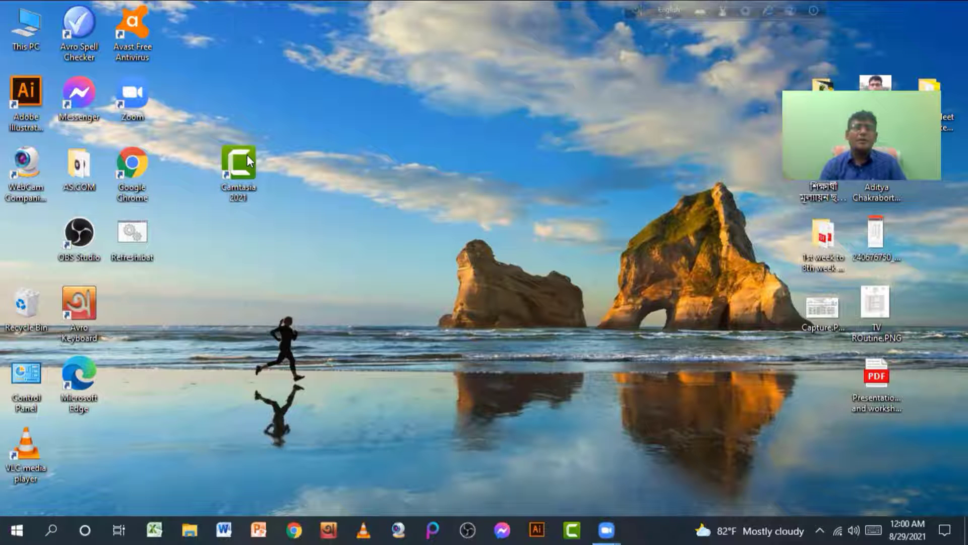
# - Return the Camtasia 2021 shortcut to the desktop icon grid and start a new project in Camtasia
pyautogui.moveTo(250, 156); pyautogui.dragTo(38, 235)
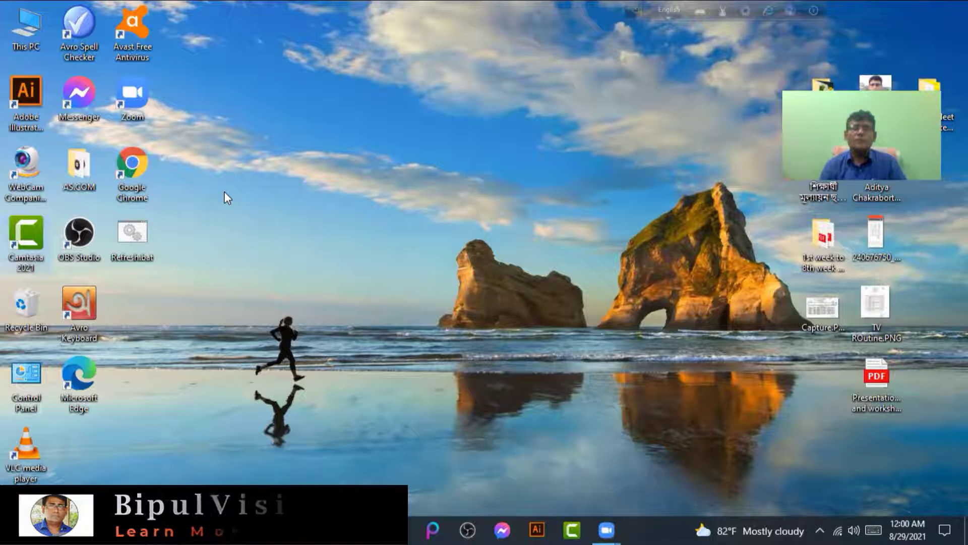
pyautogui.doubleClick(28, 231)
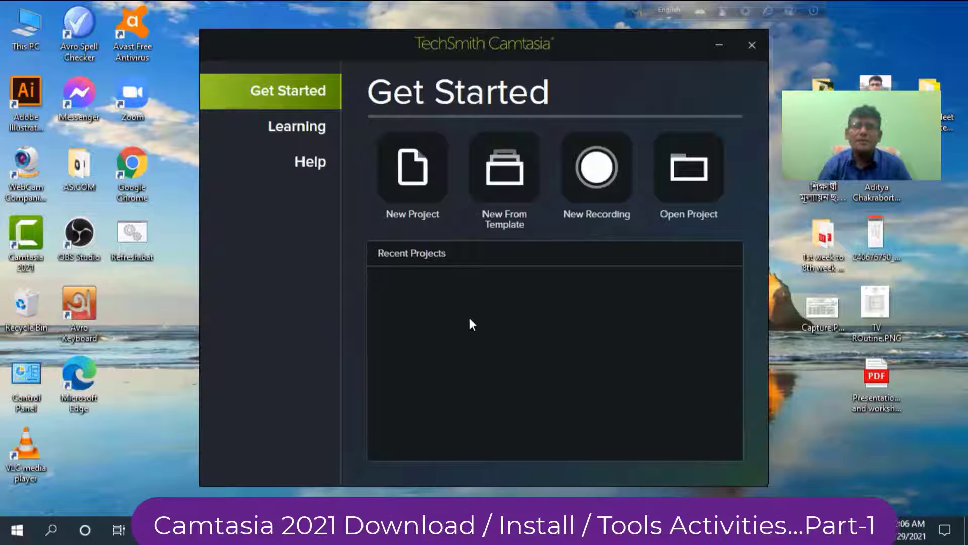
pyautogui.click(413, 179)
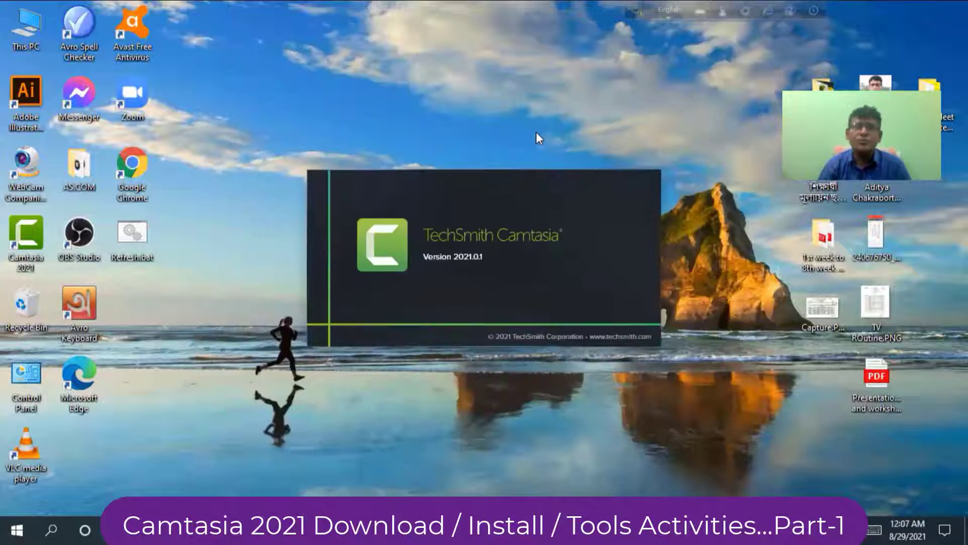
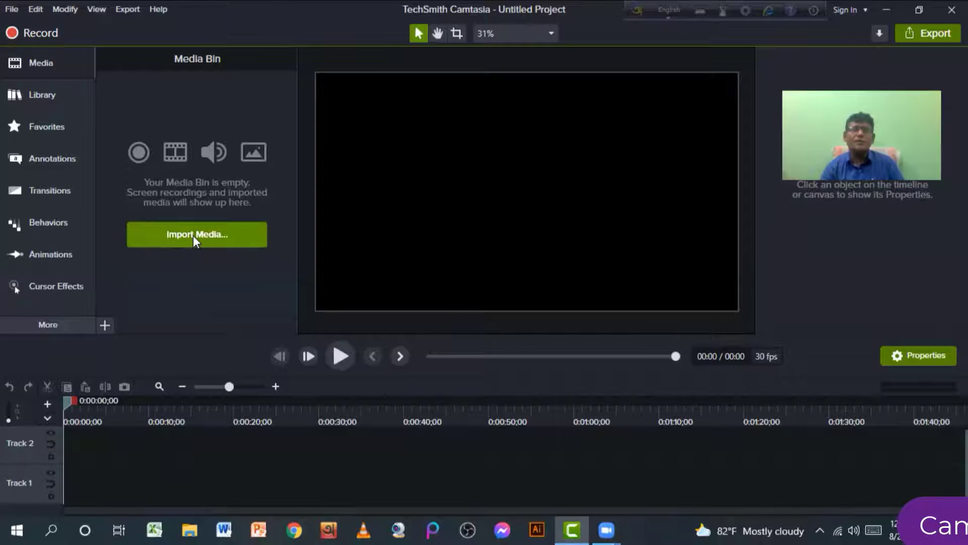
# - Add two tracks to the timeline and move the playhead to 0:00:31;20
pyautogui.click(106, 324)
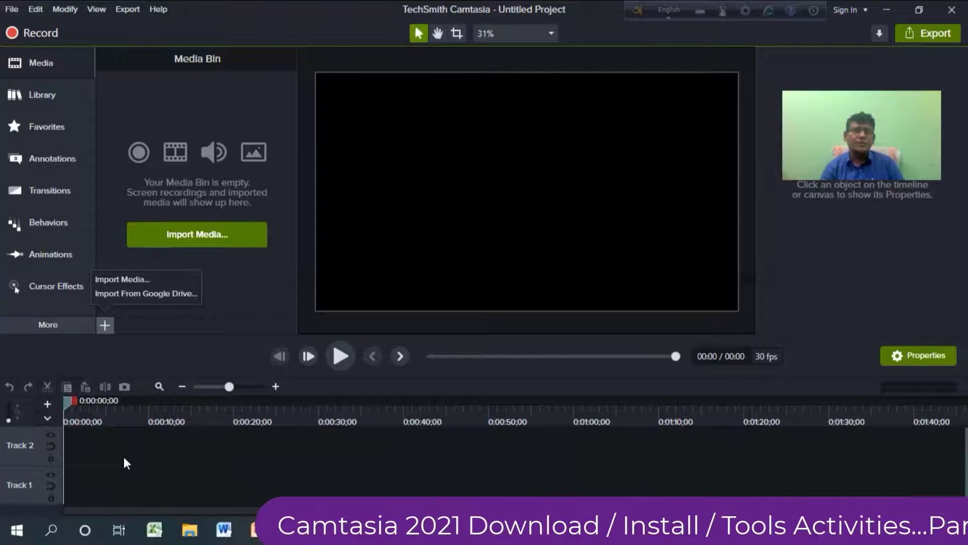
pyautogui.click(48, 403)
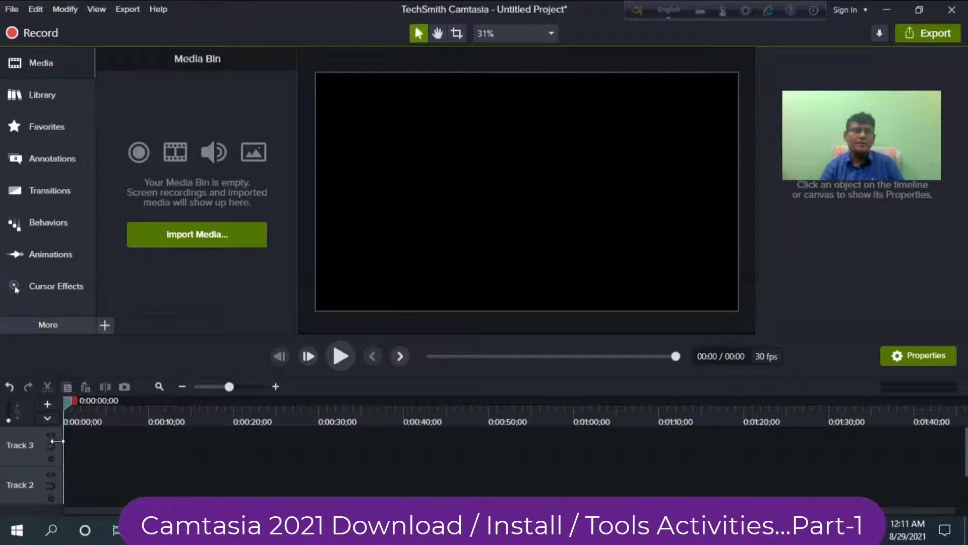
pyautogui.click(49, 403)
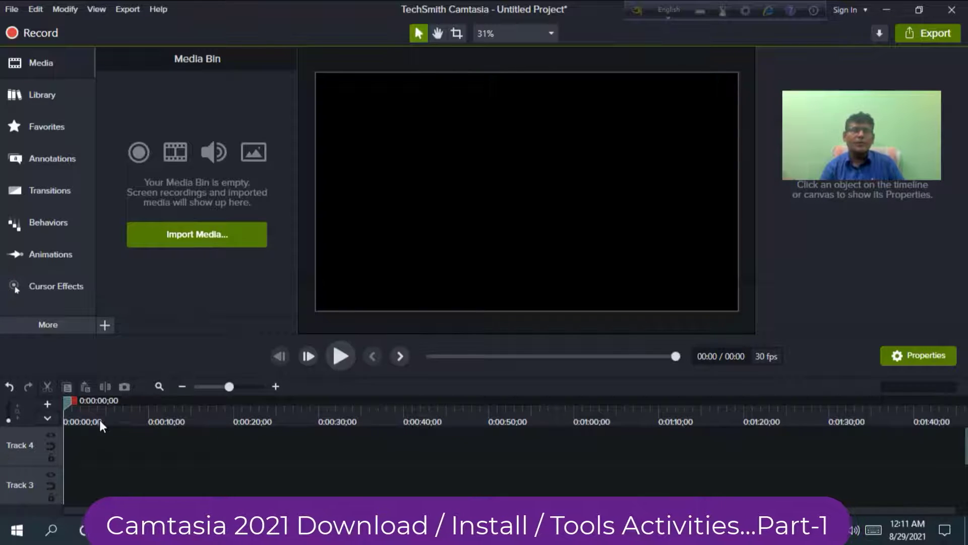
pyautogui.moveTo(66, 402); pyautogui.dragTo(335, 433)
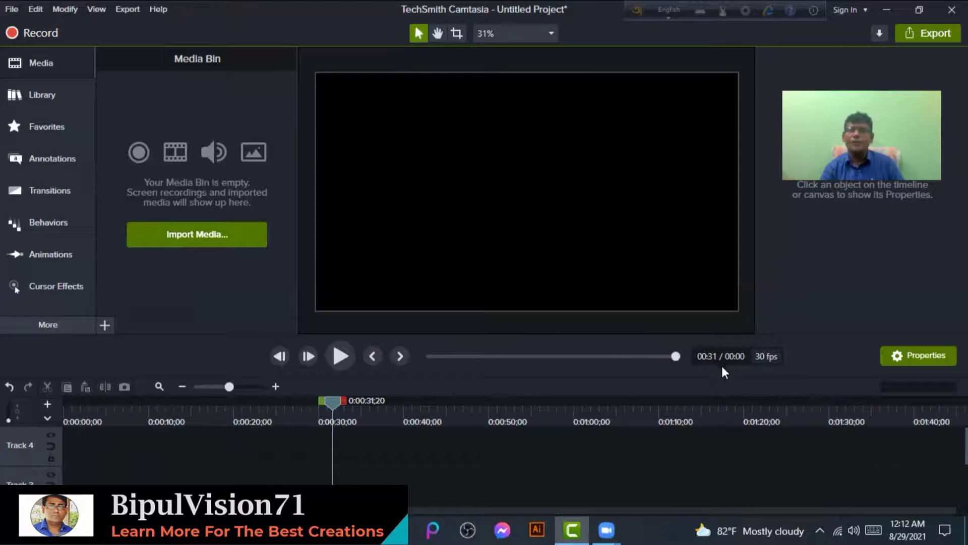
# - Hide and restore the object properties area, and look through the canvas zoom options without changing the zoom
pyautogui.click(929, 355)
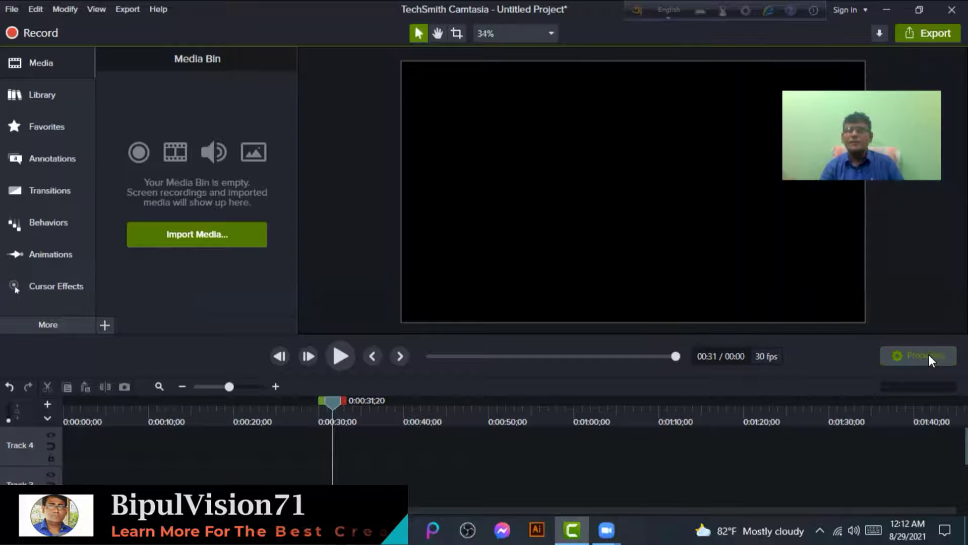
pyautogui.click(929, 355)
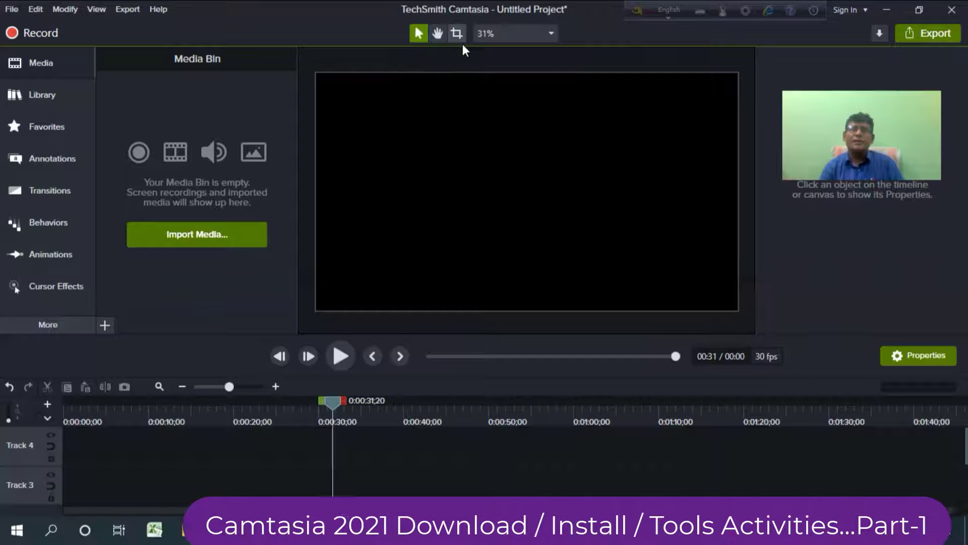
pyautogui.click(551, 34)
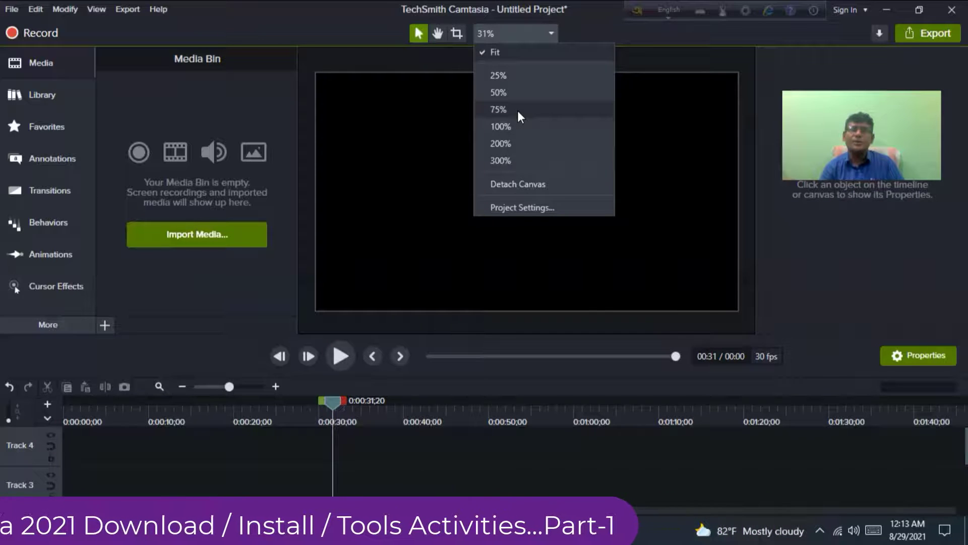
pyautogui.click(441, 145)
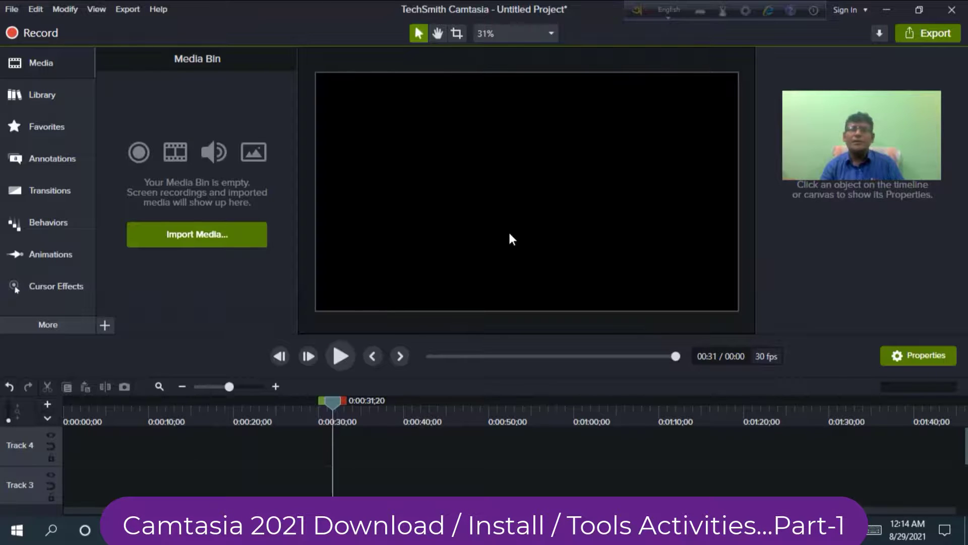
# - Apply canvas dimensions of 1080p HD (1920x1080) in the project settings
pyautogui.rightClick(509, 188)
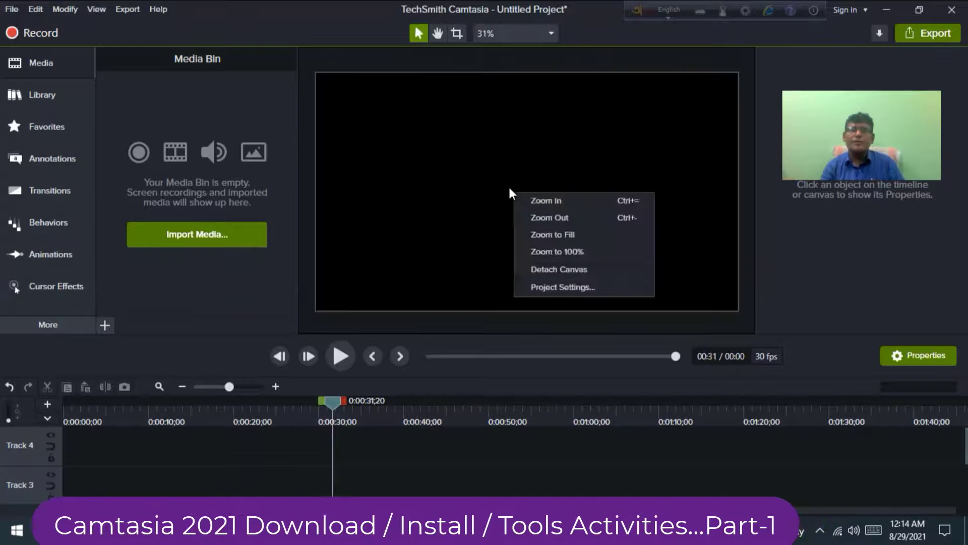
pyautogui.click(569, 286)
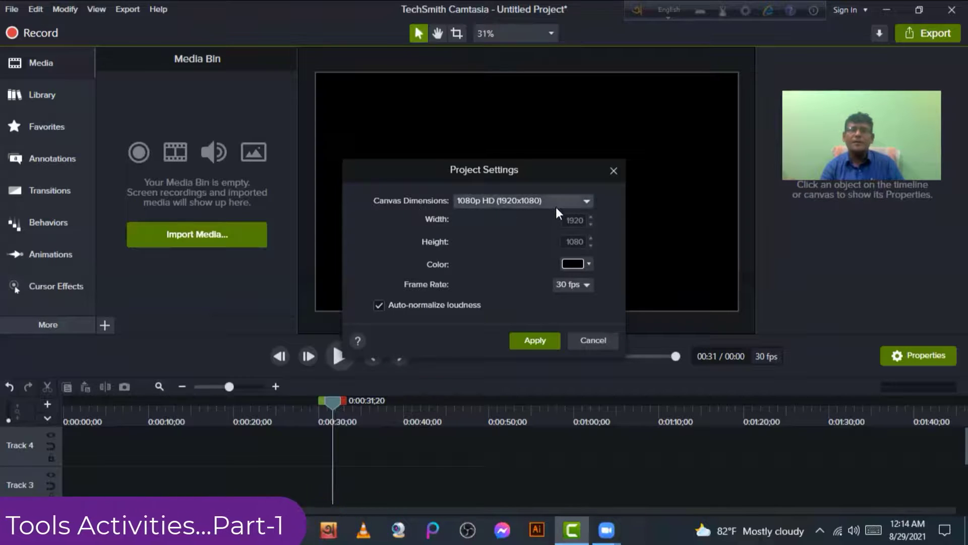
pyautogui.click(574, 199)
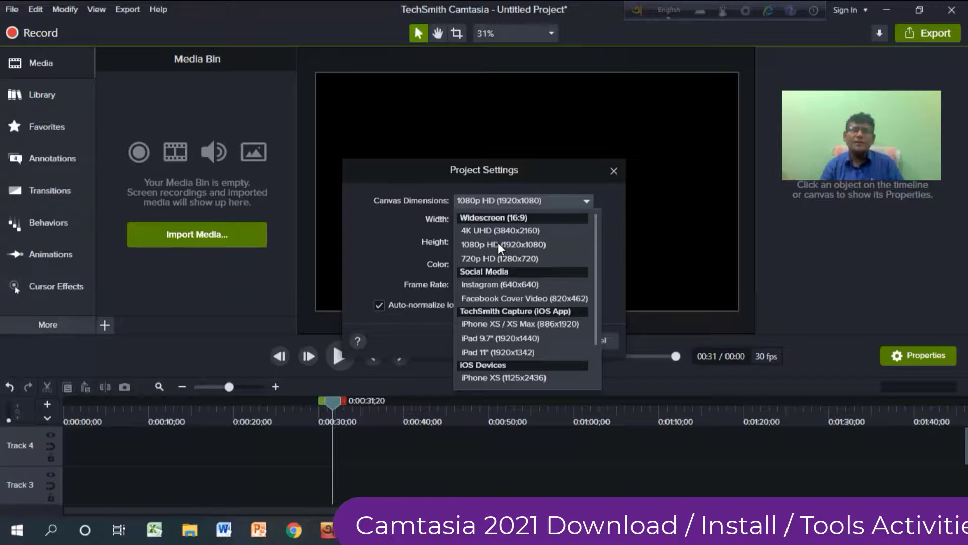
pyautogui.click(498, 242)
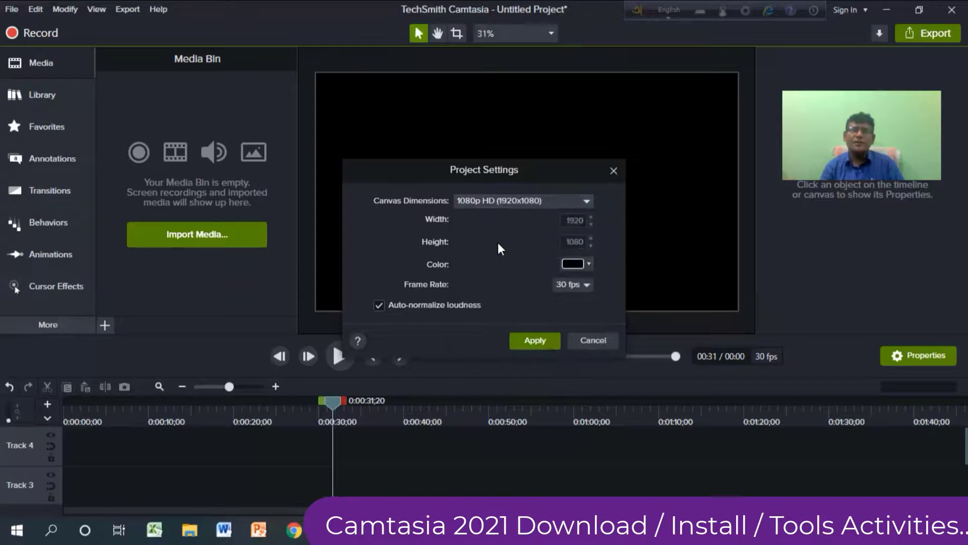
pyautogui.click(539, 340)
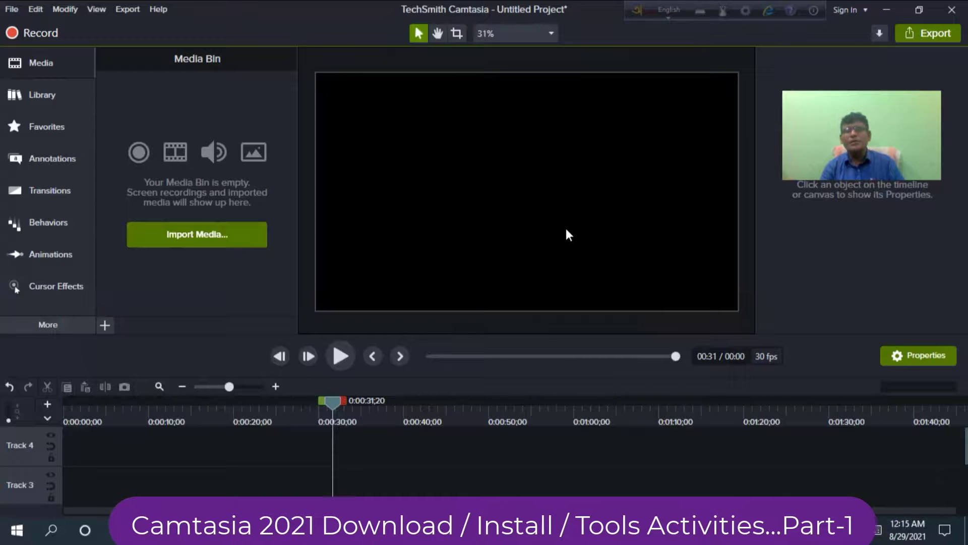
# - Import the video zoom_0.mp4 into the Media Bin
pyautogui.click(199, 232)
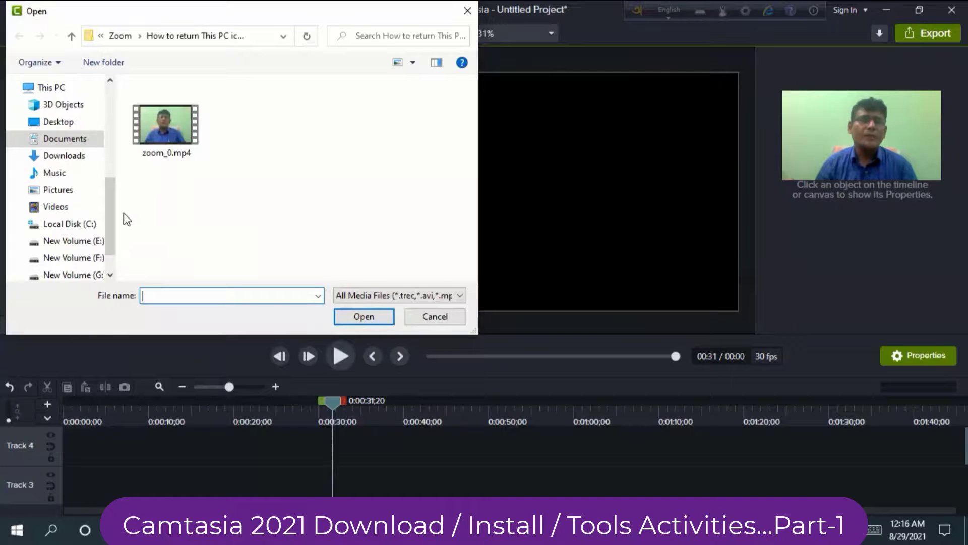
pyautogui.click(171, 133)
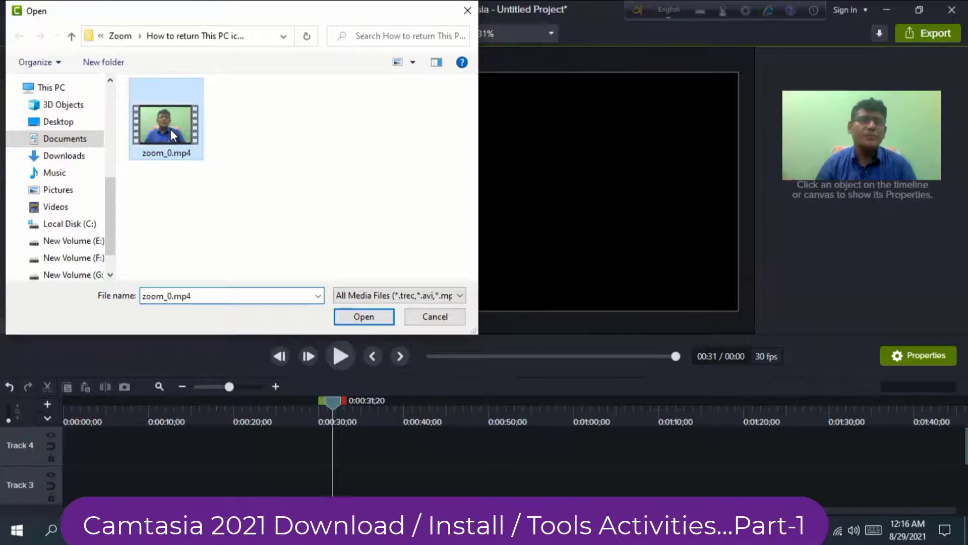
pyautogui.click(363, 317)
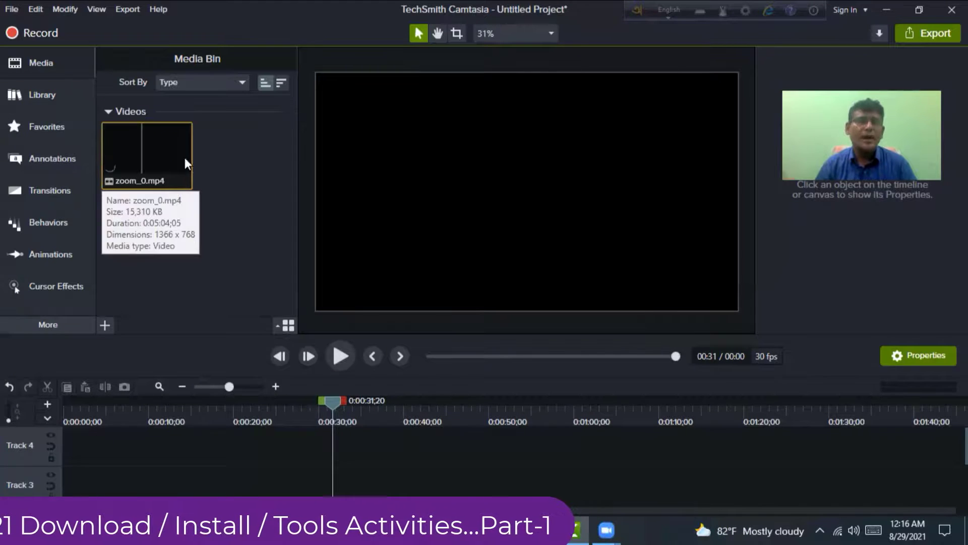
# - Try adding zoom_0.mp4 to the timeline at the playhead and shifting it to the start of Track 1, and delete the clip
pyautogui.rightClick(137, 157)
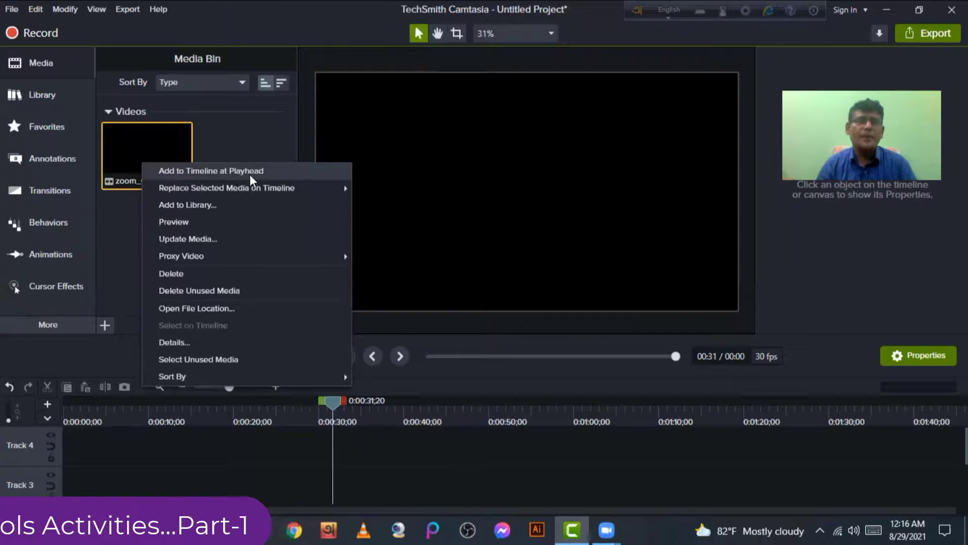
pyautogui.click(211, 172)
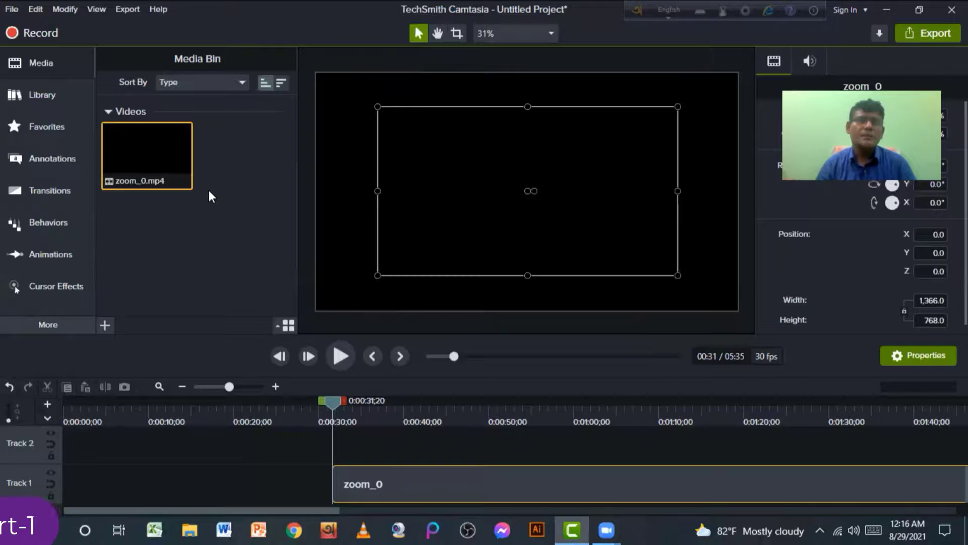
pyautogui.moveTo(462, 468); pyautogui.dragTo(240, 482)
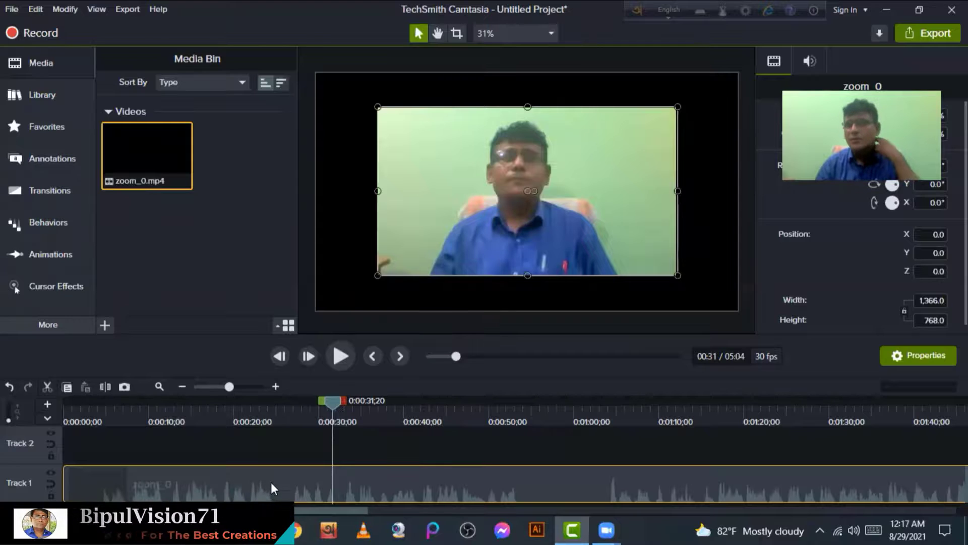
pyautogui.press('Delete')
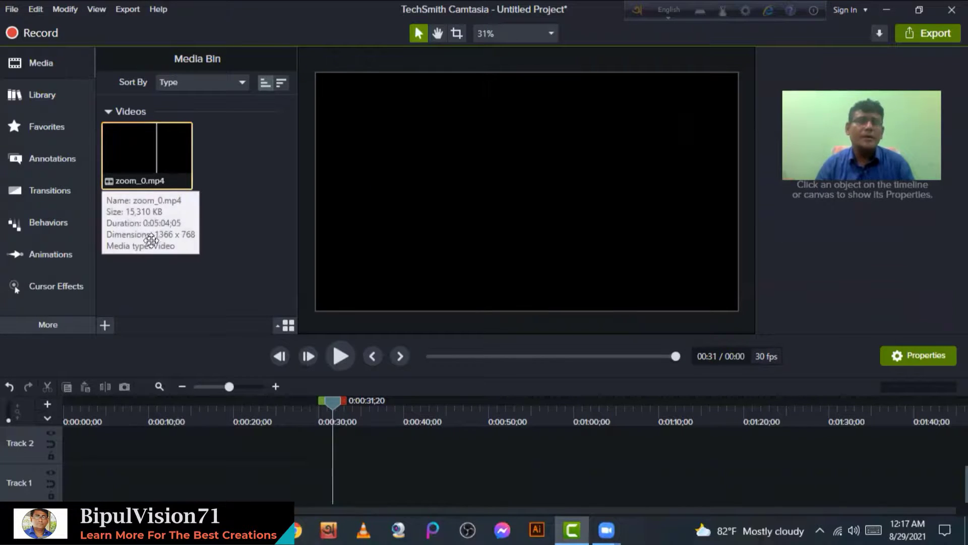
# - Try placing zoom_0.mp4 from the Media Bin directly at the start of Track 1, and remove it from the timeline
pyautogui.moveTo(152, 240); pyautogui.dragTo(112, 467)
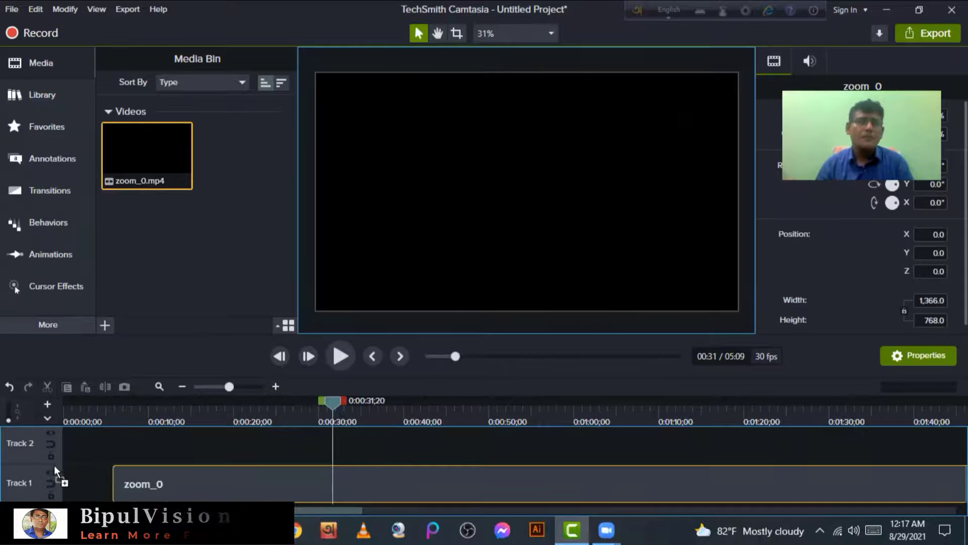
pyautogui.moveTo(53, 465); pyautogui.dragTo(27, 486)
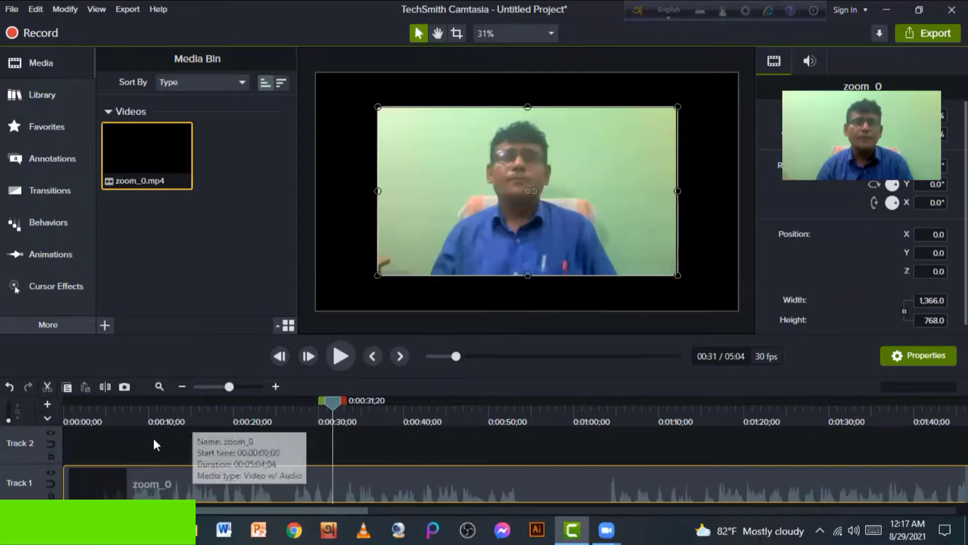
pyautogui.rightClick(246, 470)
pyautogui.click(275, 151)
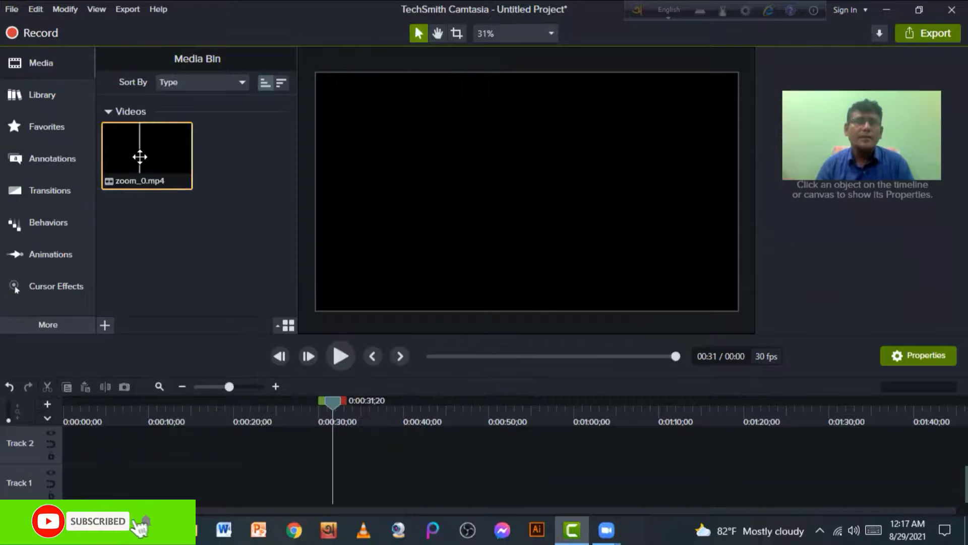
# - Place zoom_0.mp4 from the Media Bin onto the canvas and move its timeline clip to the start of Track 1
pyautogui.moveTo(140, 157)
pyautogui.moveTo(160, 155); pyautogui.dragTo(506, 170)
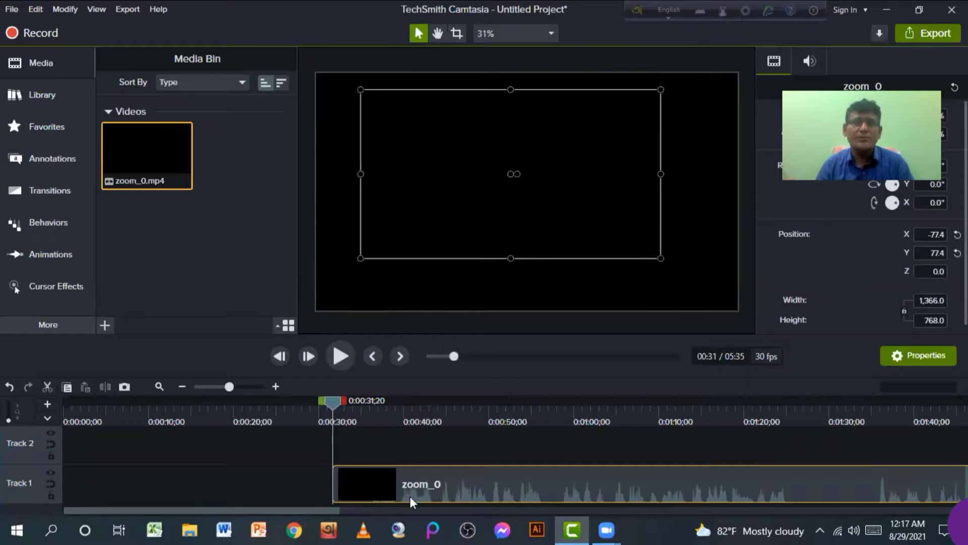
pyautogui.moveTo(410, 493); pyautogui.dragTo(73, 500)
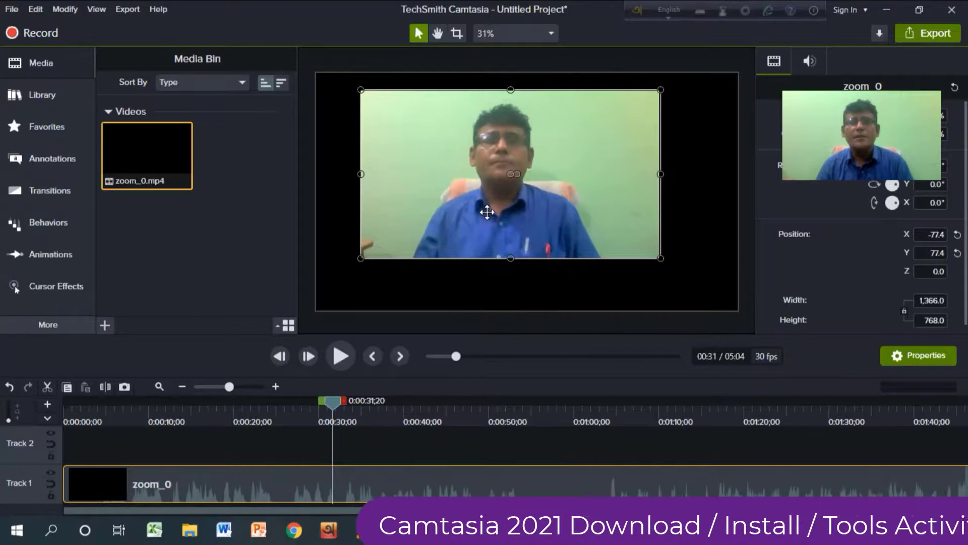
# - Shift the video closer to the canvas centre, to about X -35.5, Y 35.5, and scale it to fit the canvas
pyautogui.moveTo(488, 212); pyautogui.dragTo(495, 220)
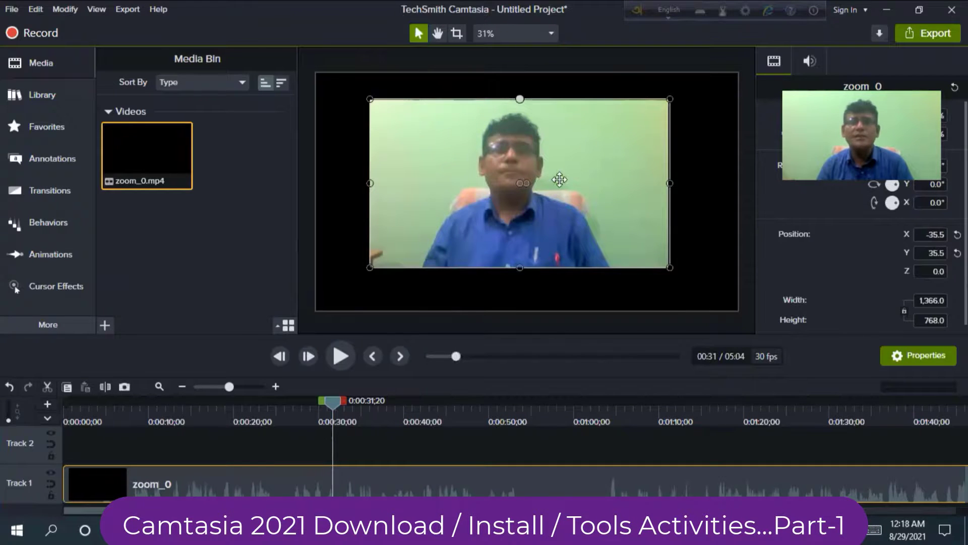
pyautogui.rightClick(498, 165)
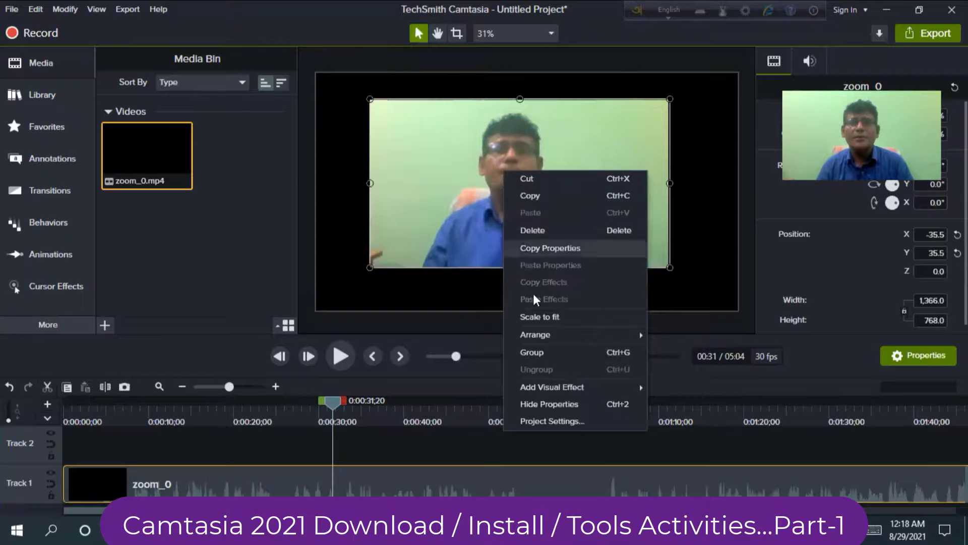
pyautogui.click(558, 316)
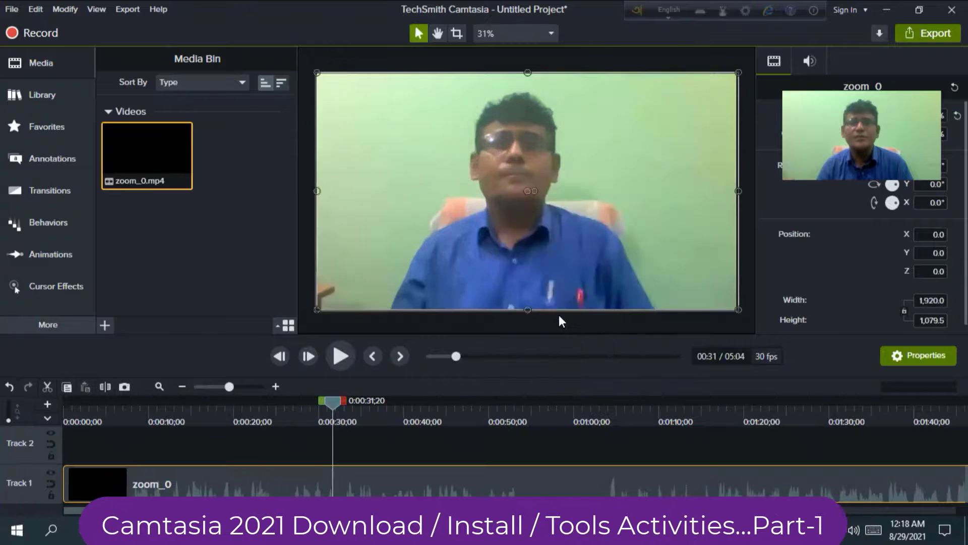